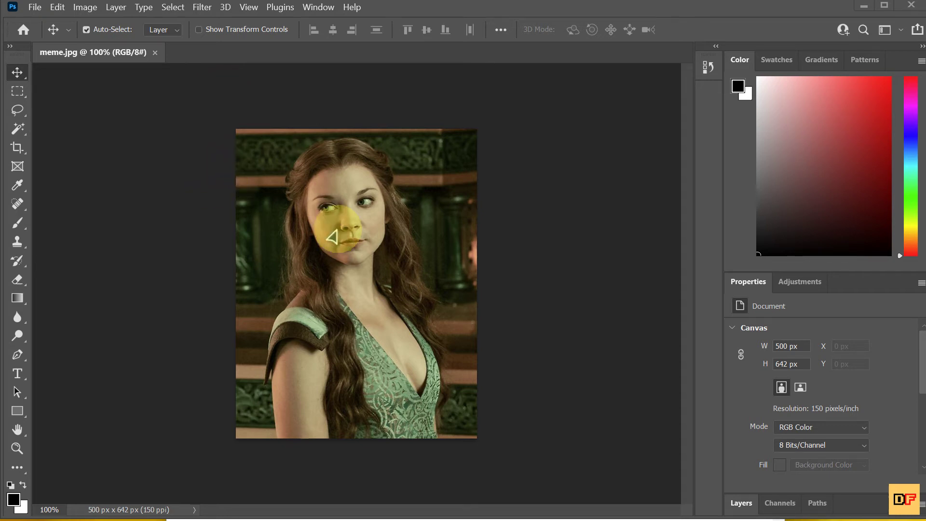
Check the source image's Bing details in Edge (500 × 642 jpeg), then minimize the browser.
key(alt+Tab)
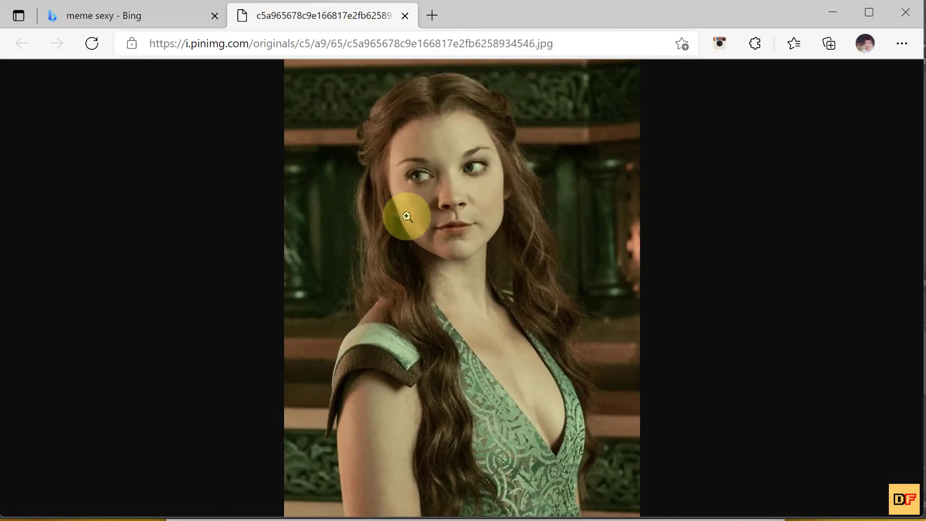
click(128, 14)
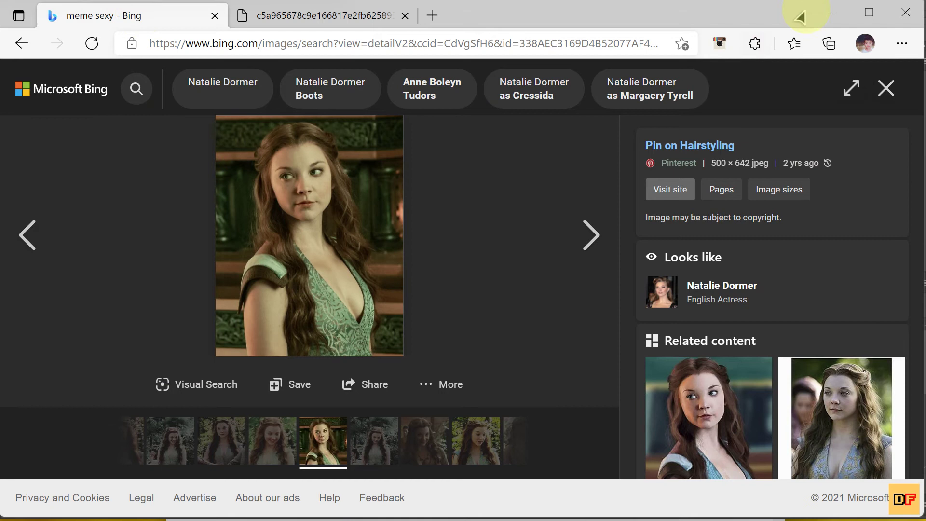
click(832, 12)
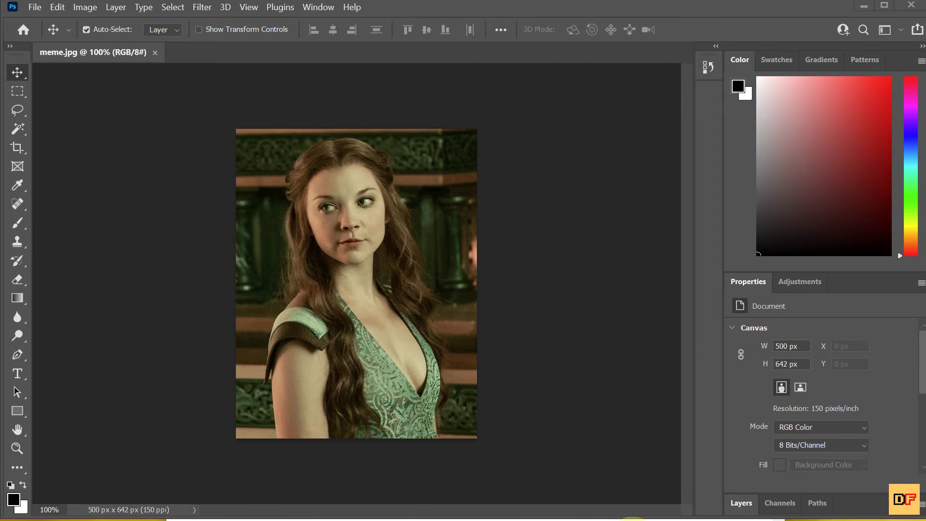
click(635, 520)
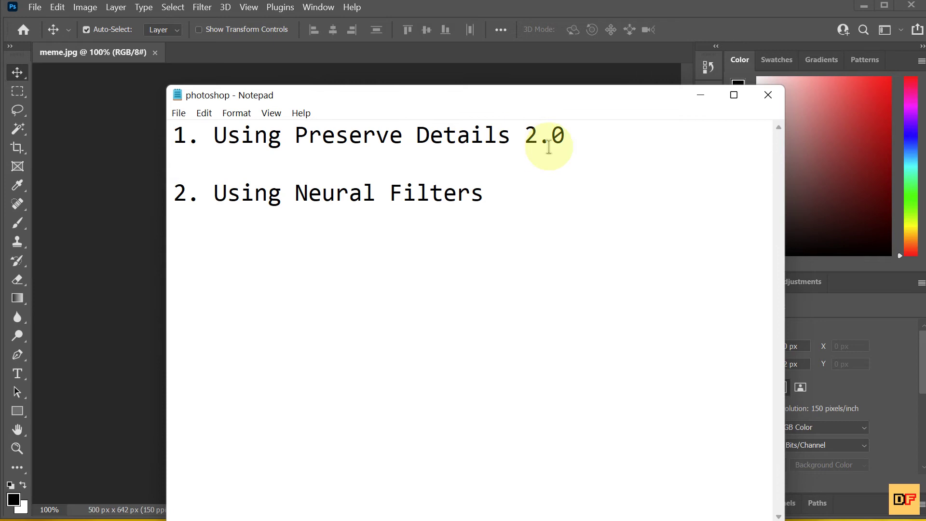
click(128, 114)
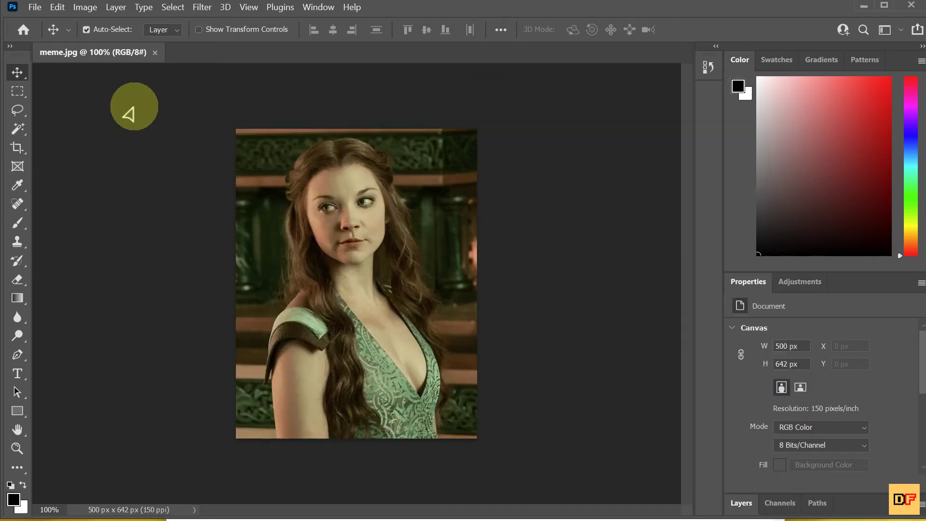
Confirm Enable Preserve Details 2.0 Upscale is checked in Technology Previews preferences and accept them.
click(54, 7)
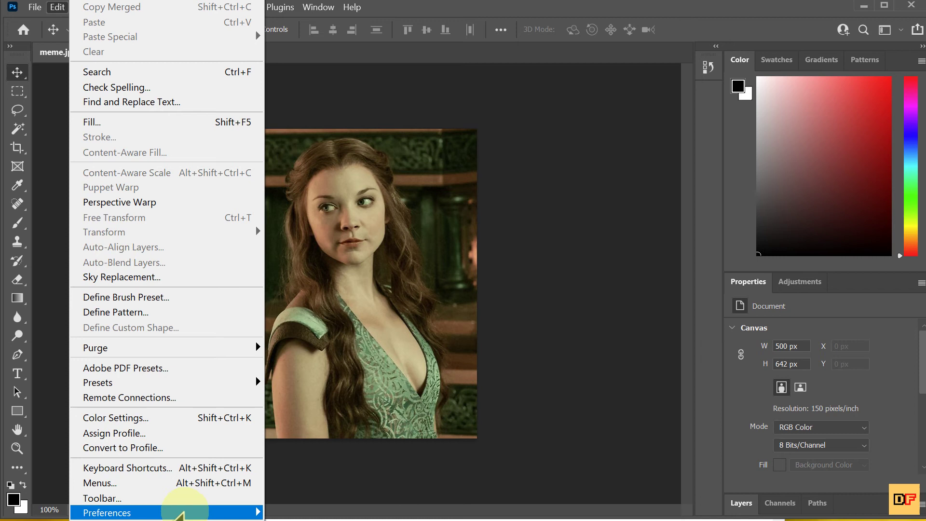
mouse_move(182, 511)
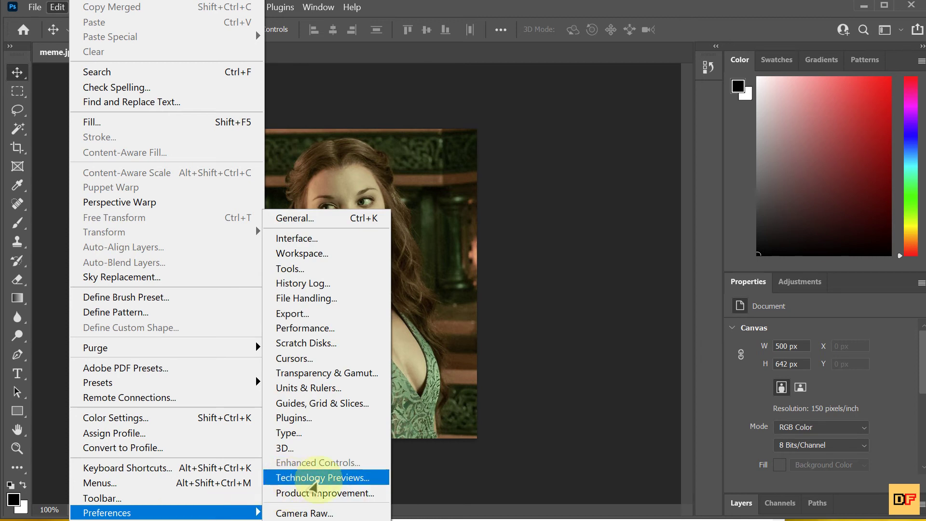
click(311, 480)
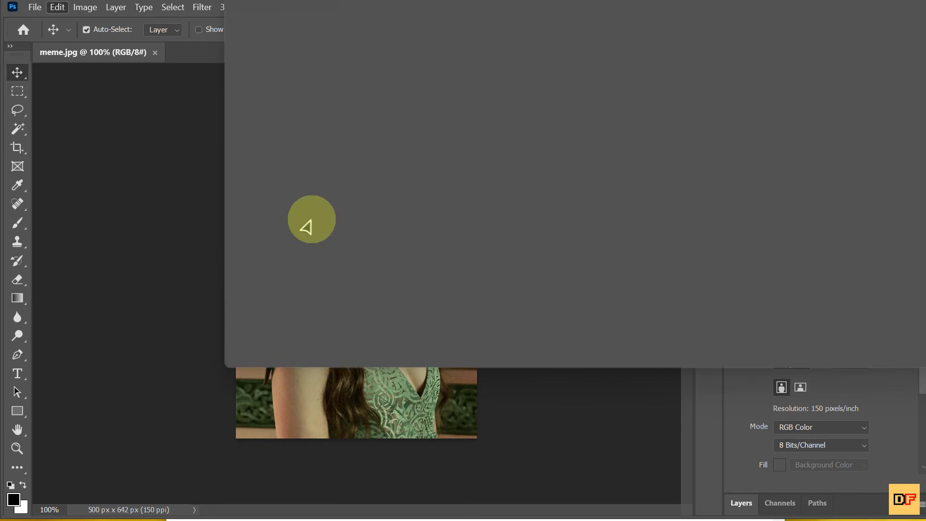
click(341, 27)
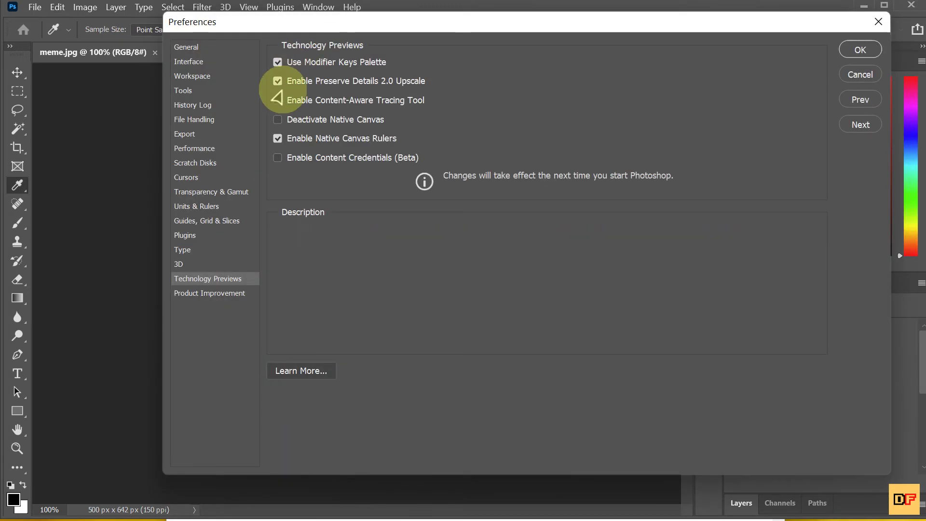
mouse_move(282, 83)
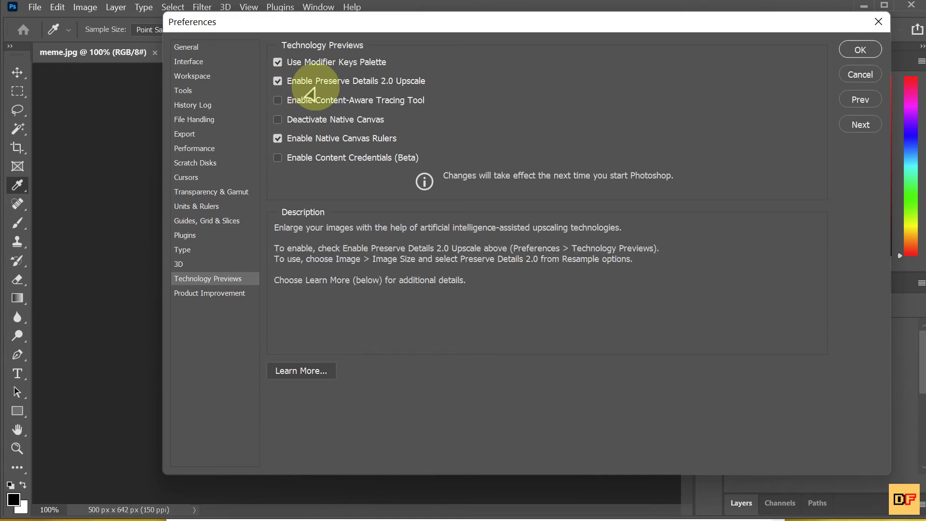
mouse_move(373, 90)
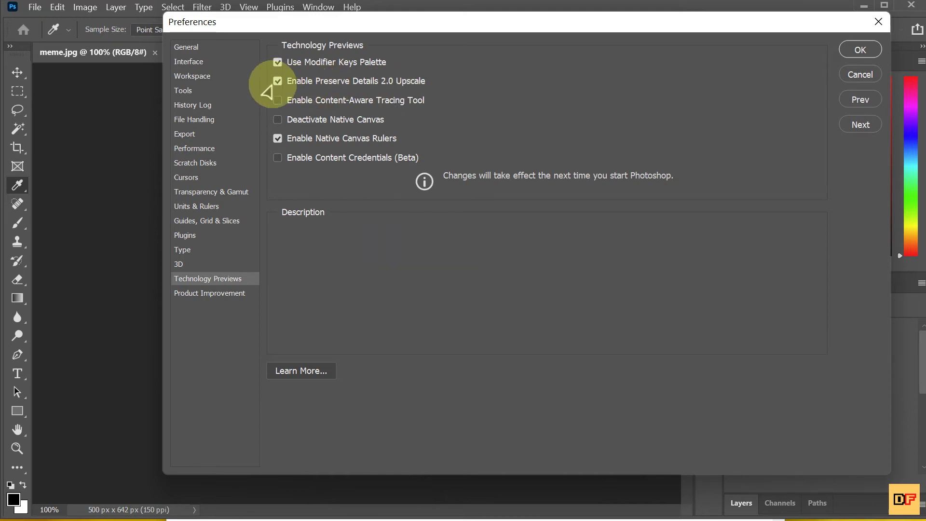
click(851, 51)
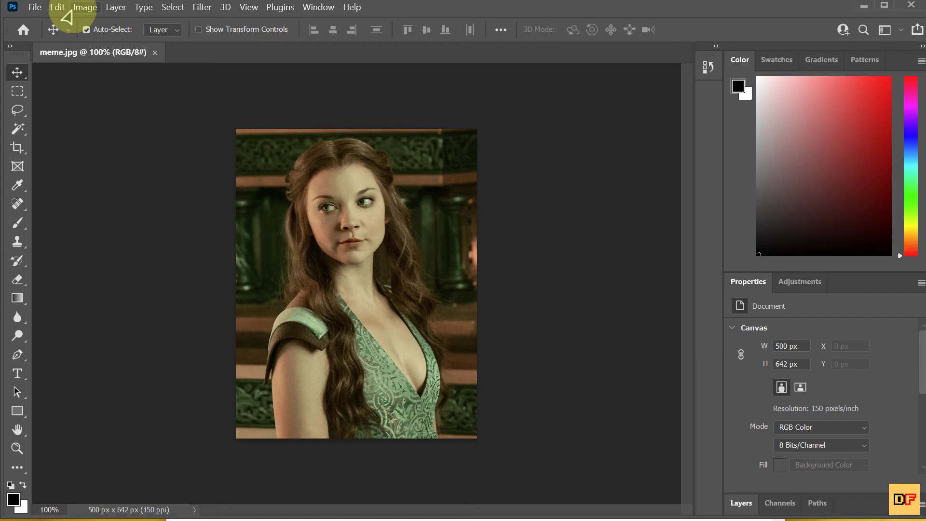
Bring up Image Size for meme.jpg with width and height shown in pixels (500 × 642).
click(83, 8)
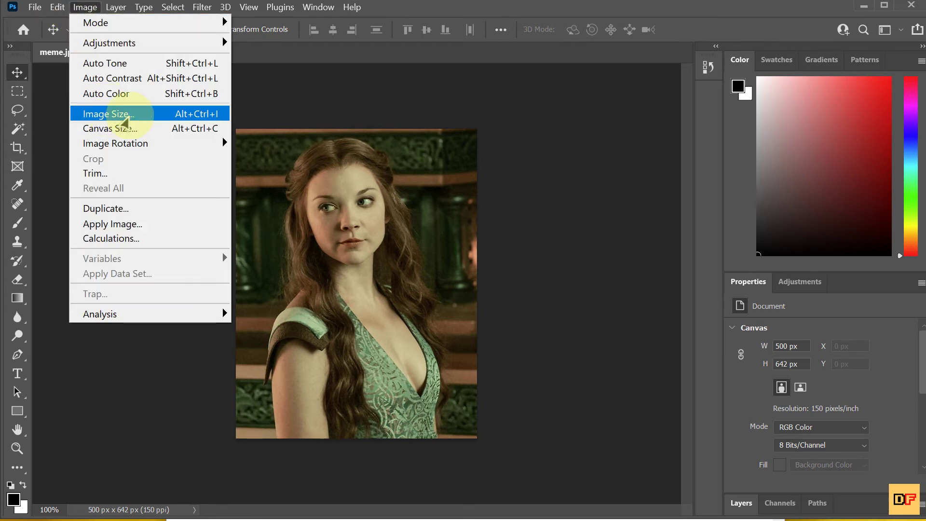
click(121, 120)
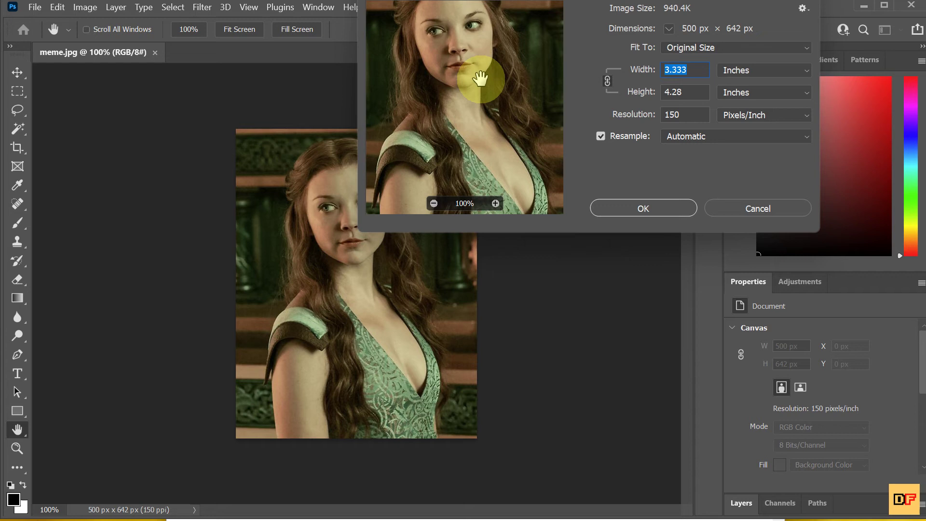
drag(473, 10, 382, 103)
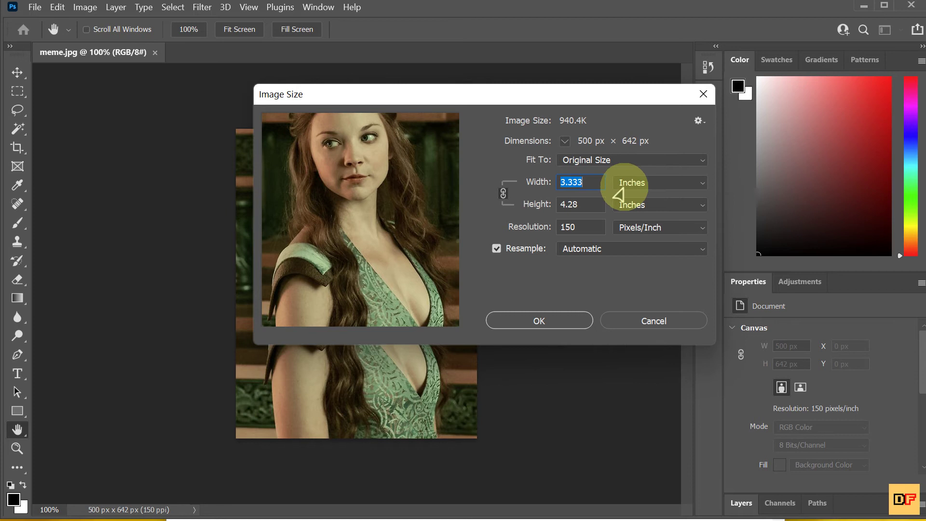
click(639, 188)
click(637, 208)
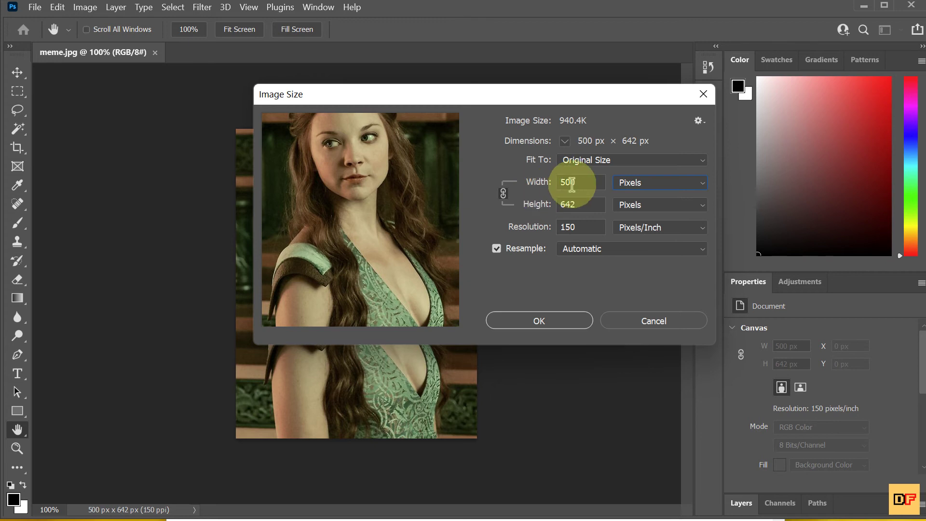
click(589, 185)
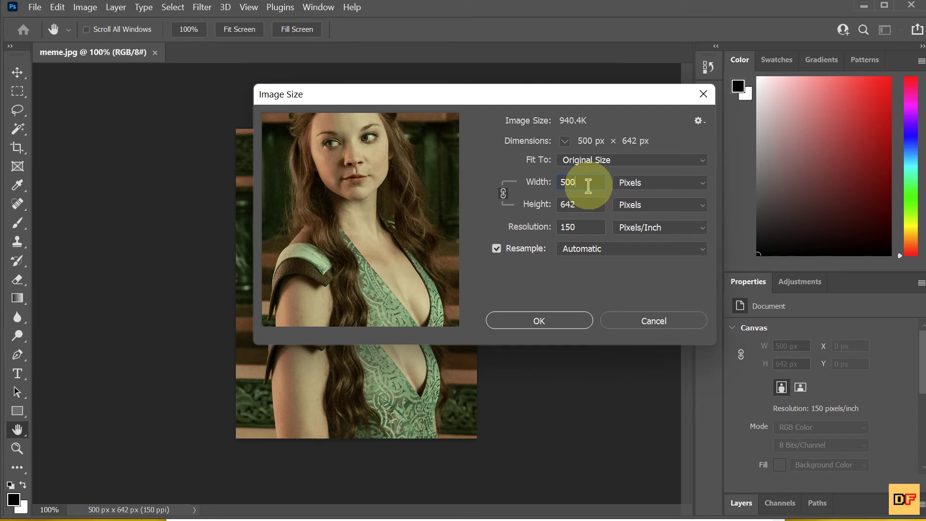
Enter 500*2 as the width so the image becomes 1000 × 1284 px (3.67M).
key(shift)
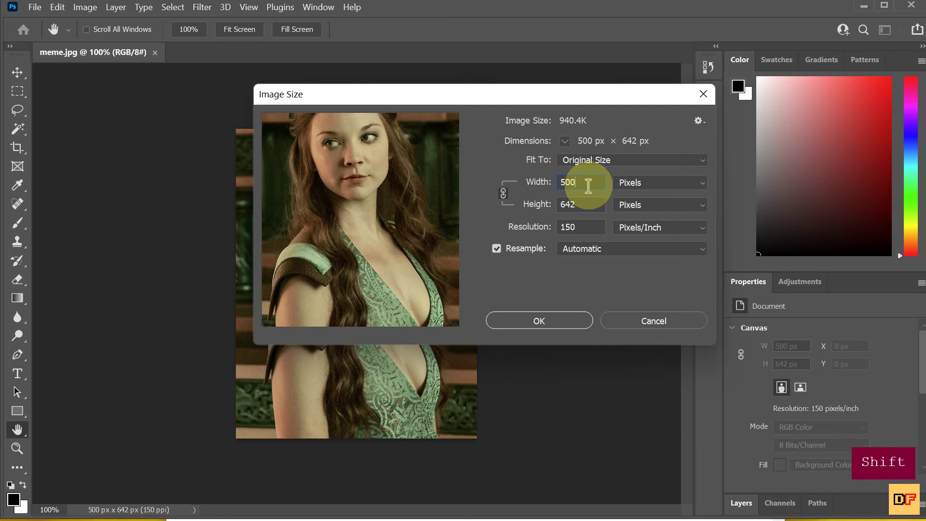
text(*)
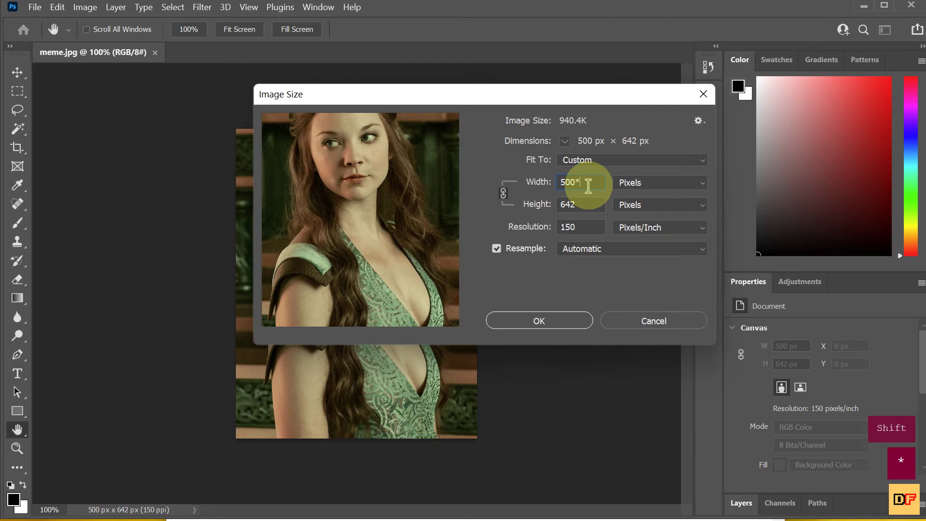
text(2)
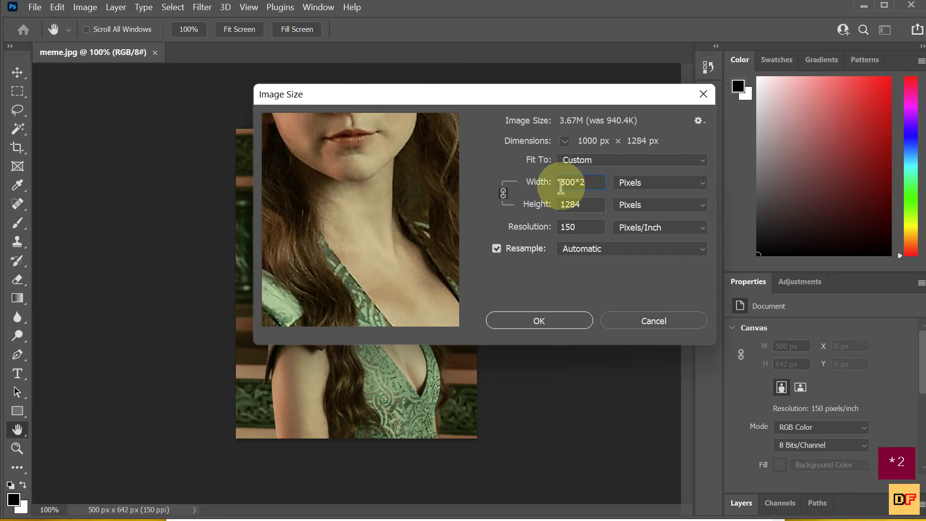
click(592, 203)
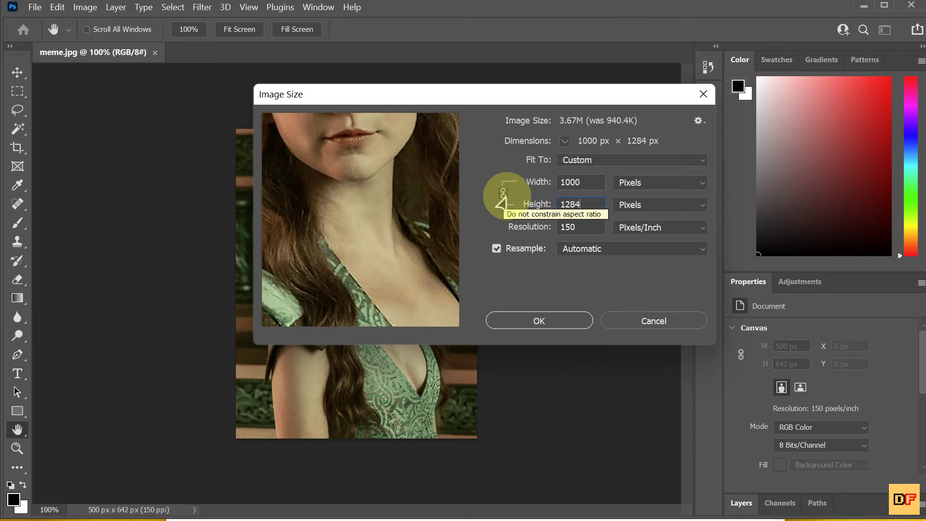
click(532, 211)
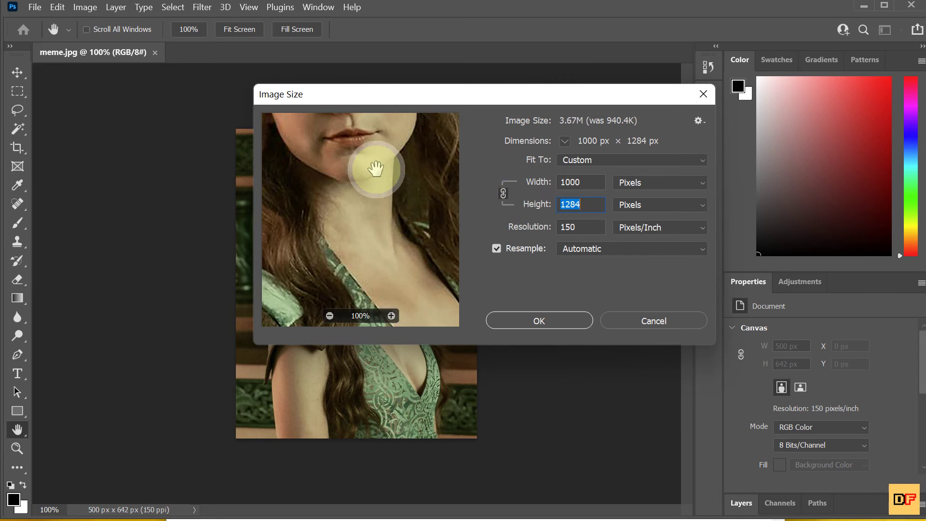
drag(378, 165, 346, 233)
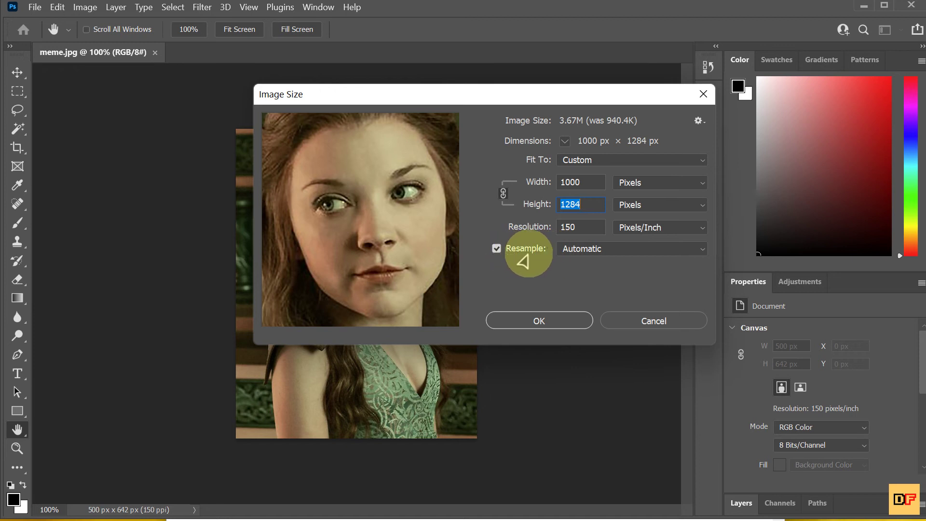
Set resampling to Preserve Details 2.0 with Reduce Noise at 16%.
click(565, 257)
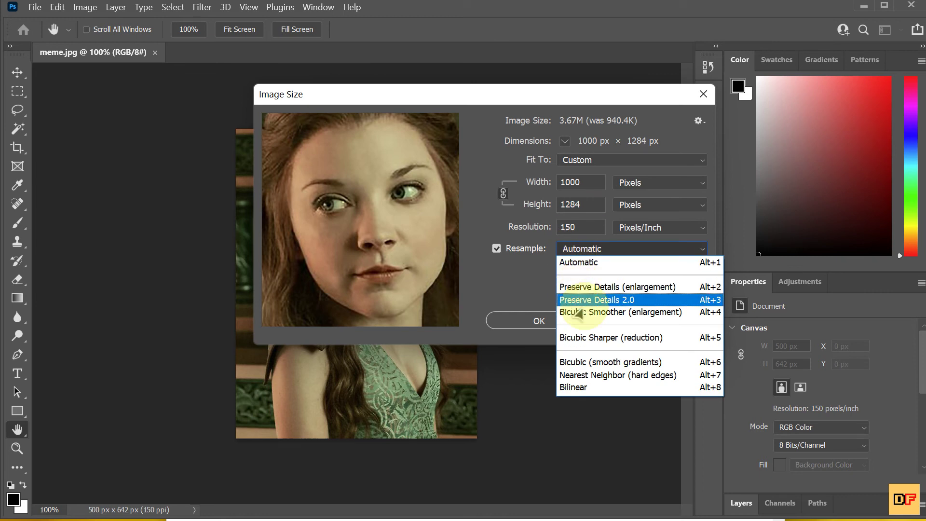
click(621, 303)
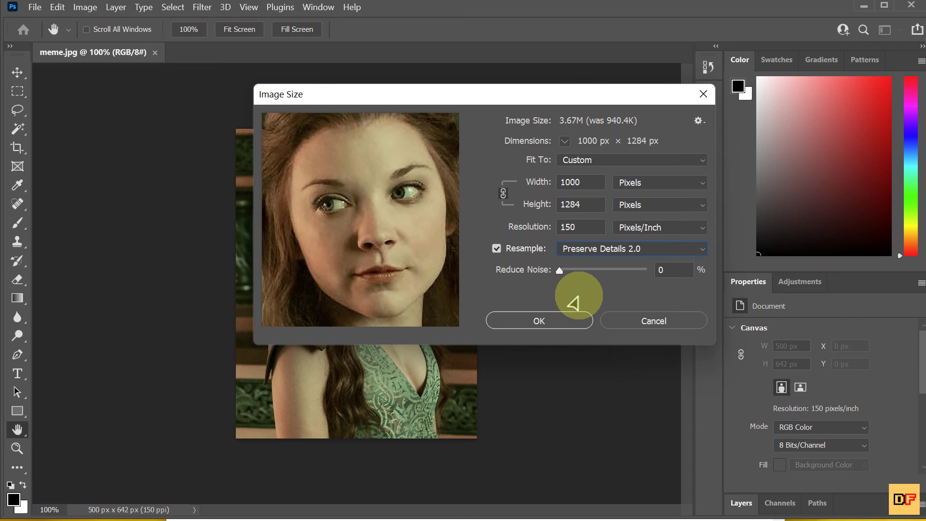
click(558, 270)
drag(559, 271, 690, 283)
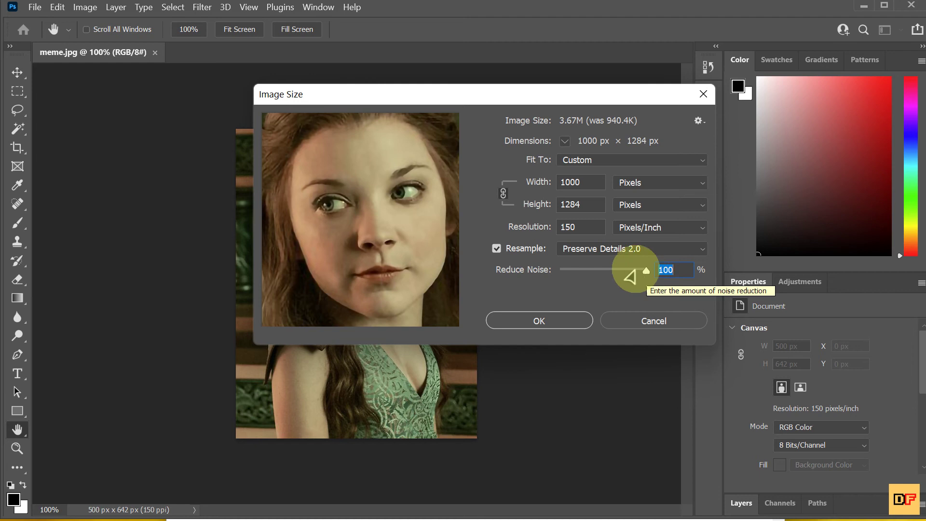
drag(362, 227, 420, 131)
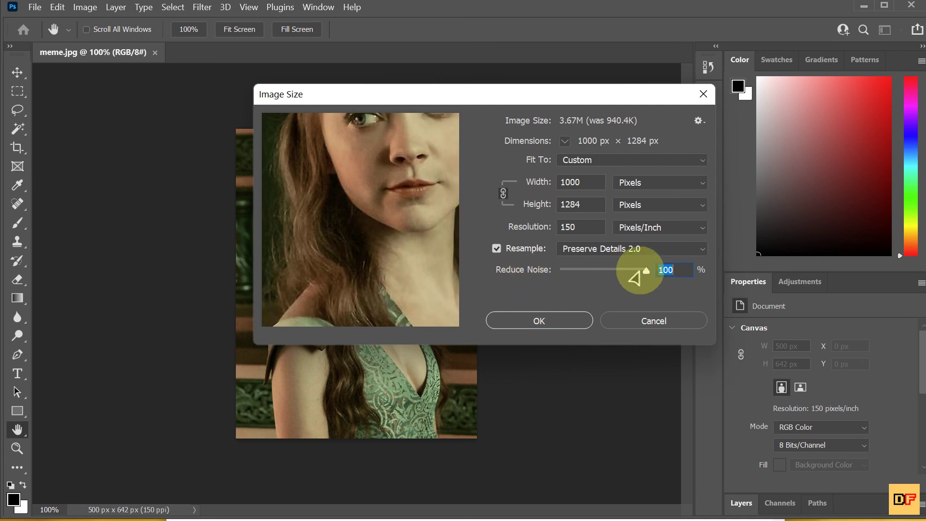
drag(645, 269, 589, 276)
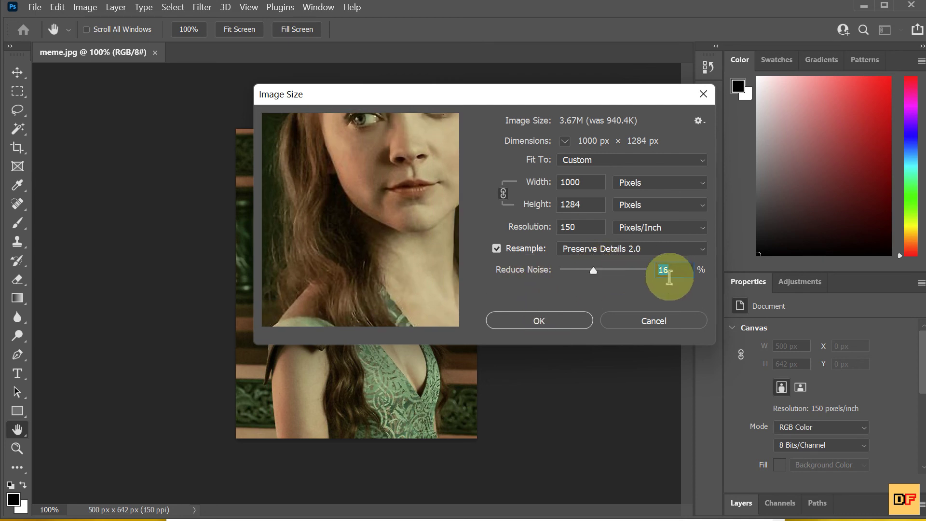
Apply the 1000 × 1284 upscale and convert the Background into a normal layer.
click(543, 326)
key(v)
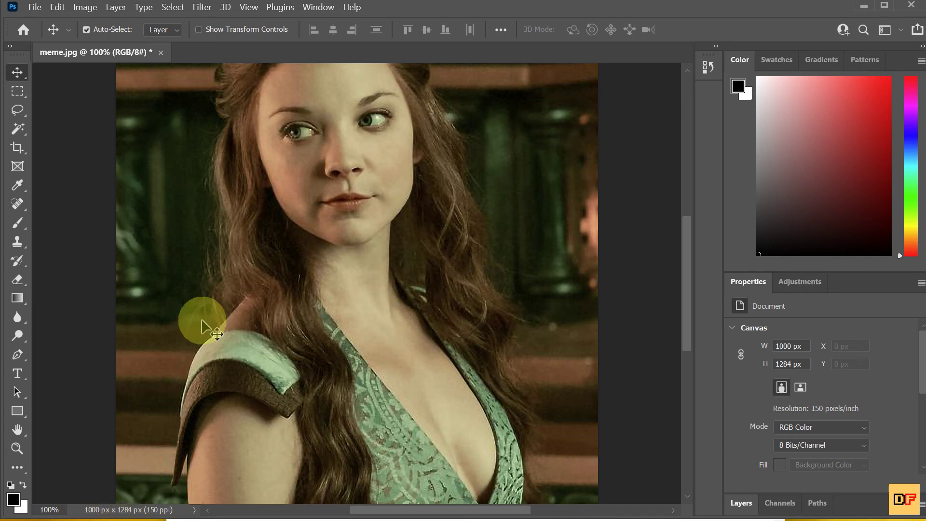
drag(251, 216, 213, 202)
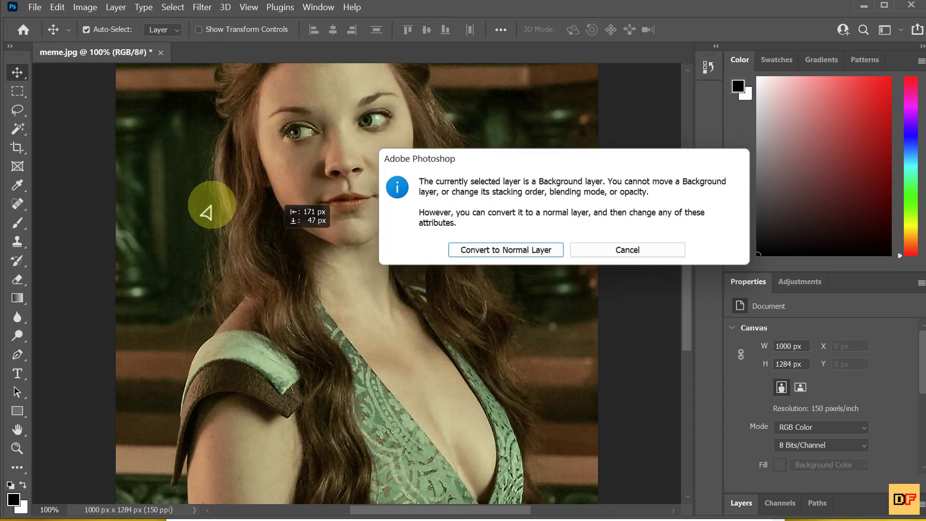
click(526, 249)
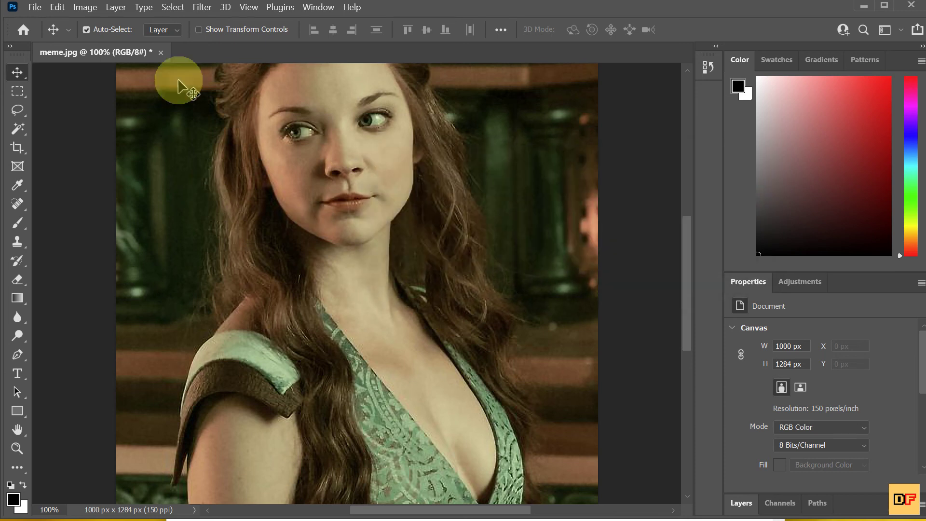
Close the resized document without saving and reopen the original 500 × 642 meme.jpg.
click(161, 52)
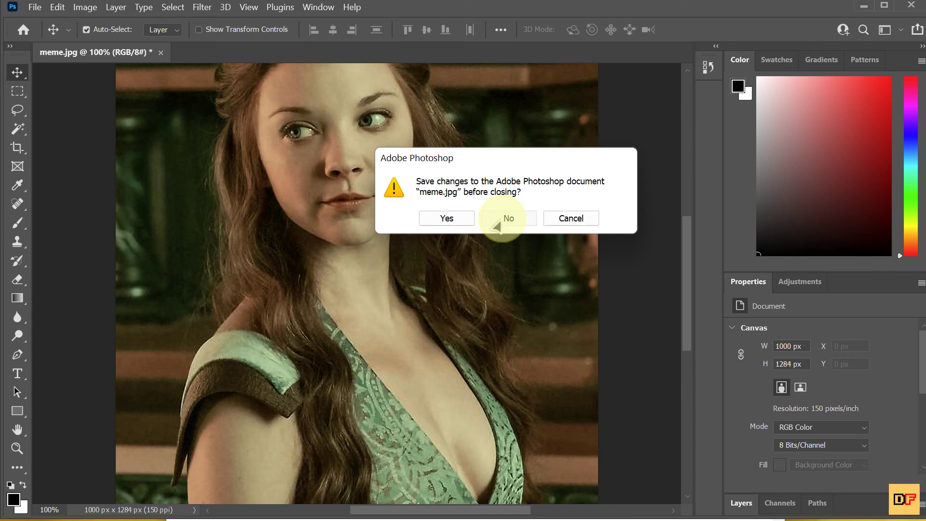
click(496, 220)
click(296, 313)
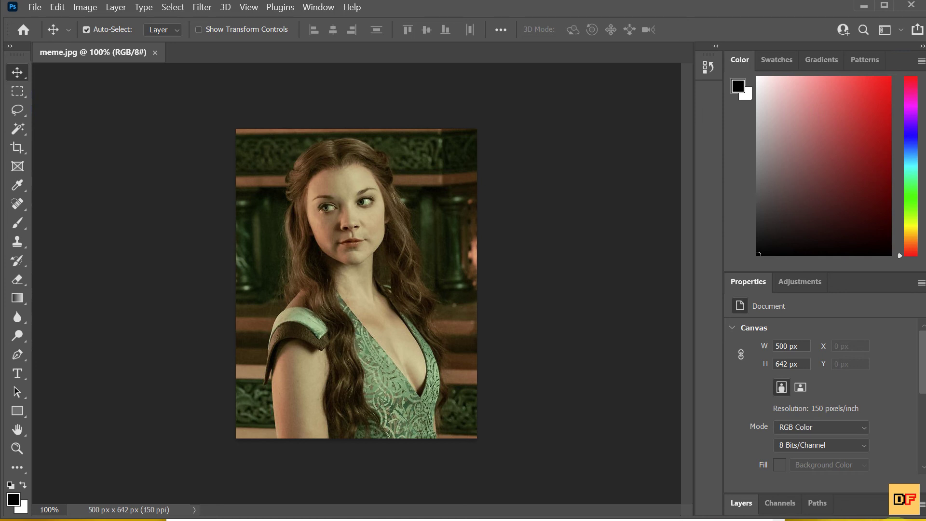
Highlight 'Using Neural Filters' in the Notepad notes, then launch Filter > Neural Filters in Photoshop.
key(alt+Tab)
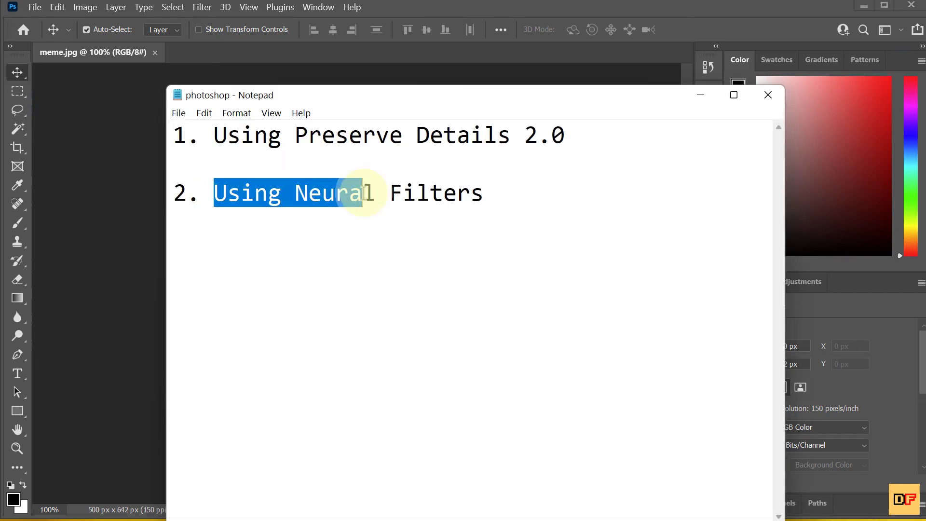
drag(364, 195, 497, 195)
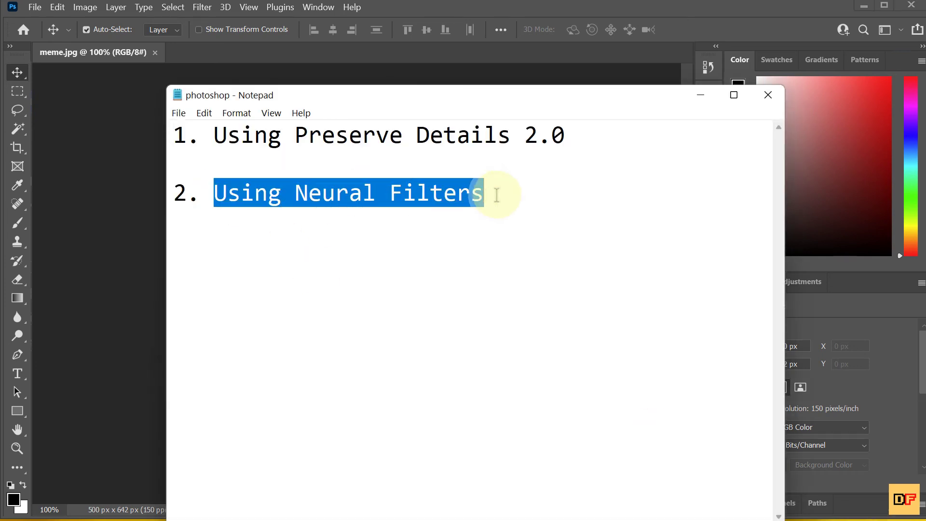
click(136, 157)
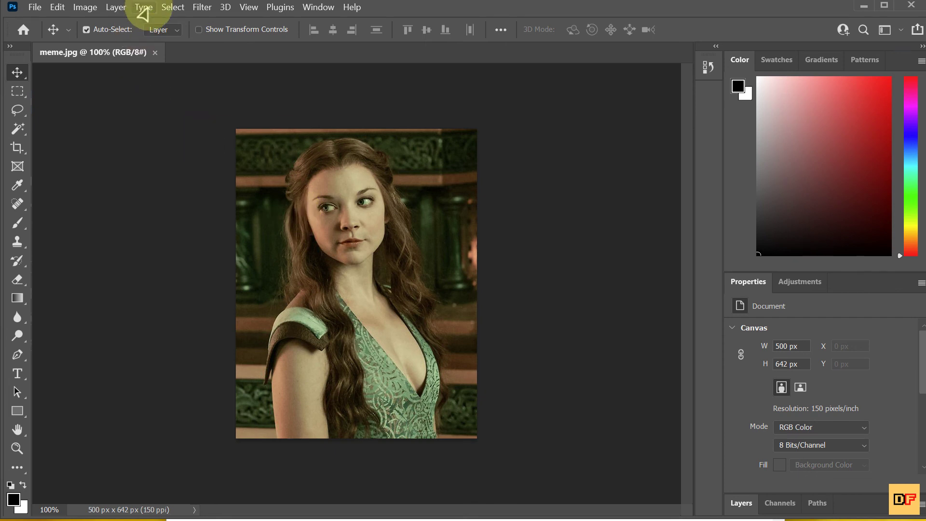
click(195, 8)
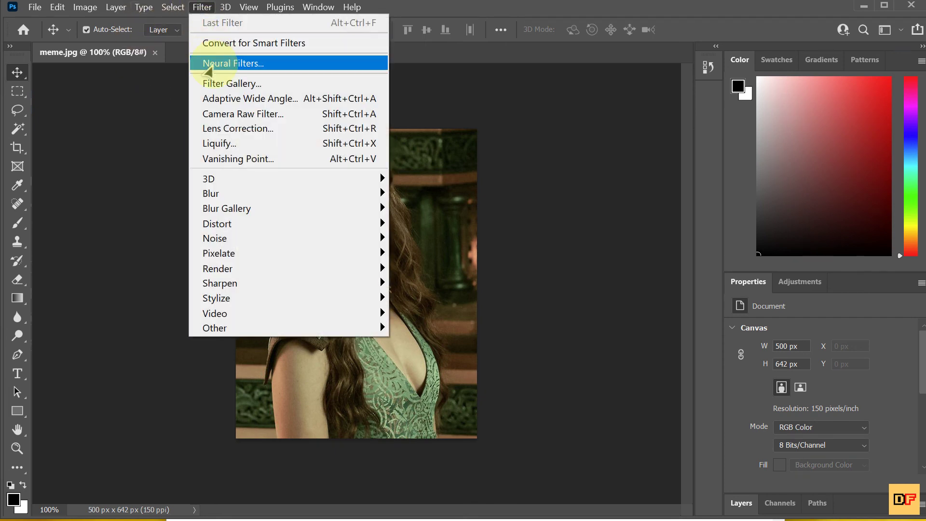
click(208, 68)
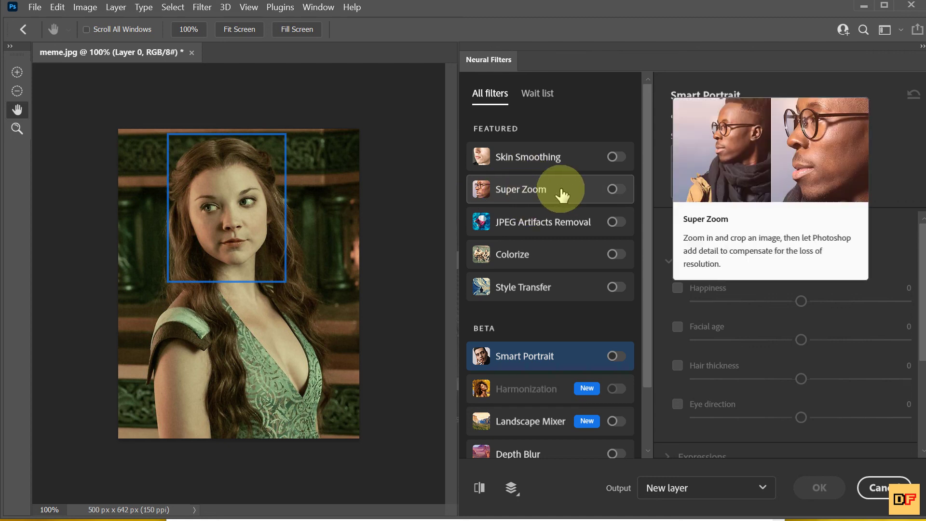
Enable Super Zoom and raise it to 3x, framing the preview on the face.
click(616, 190)
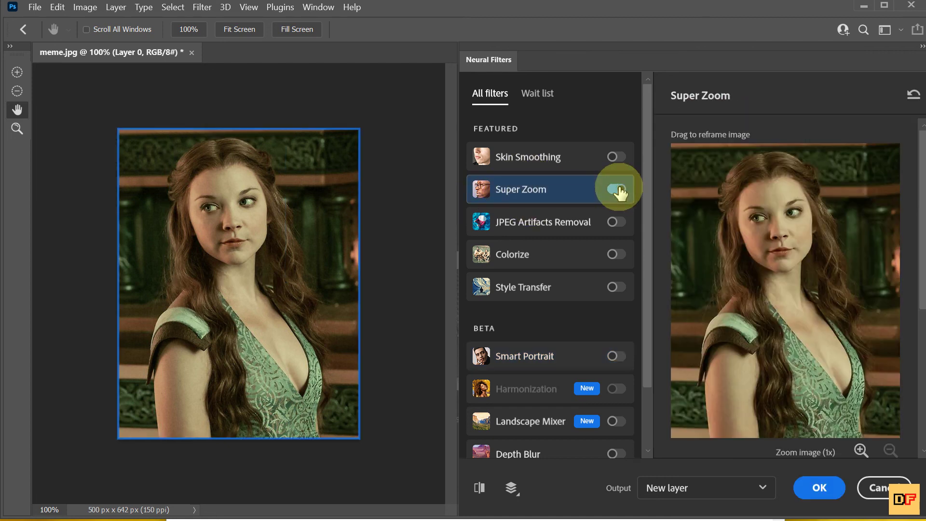
scroll(800, 372, down, 2)
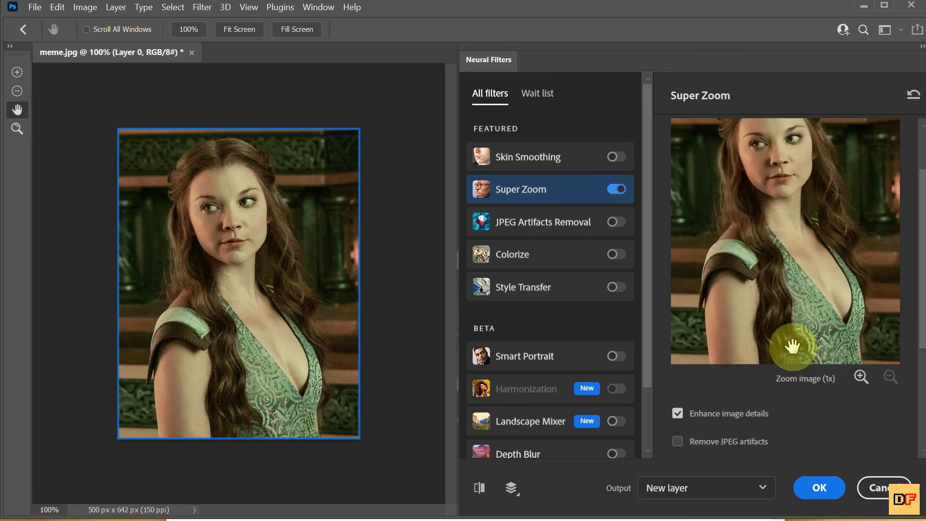
scroll(787, 341, up, 2)
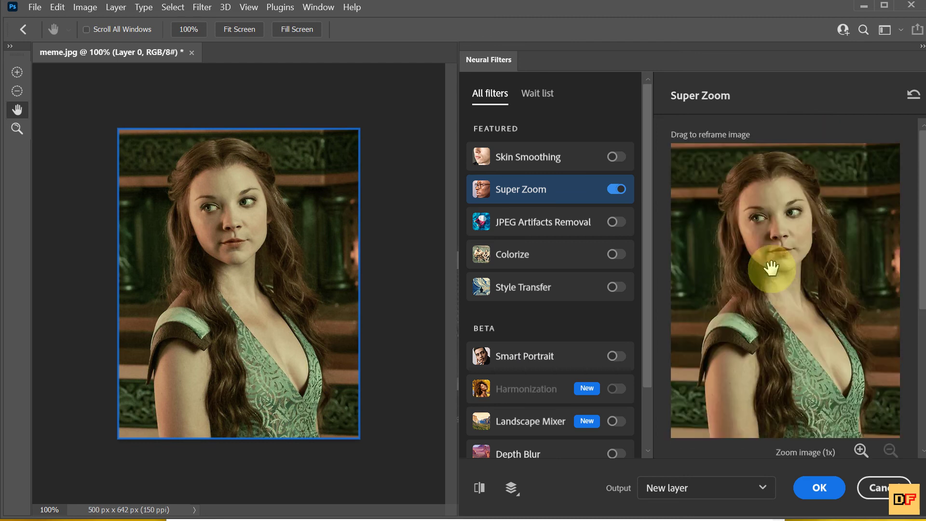
click(860, 453)
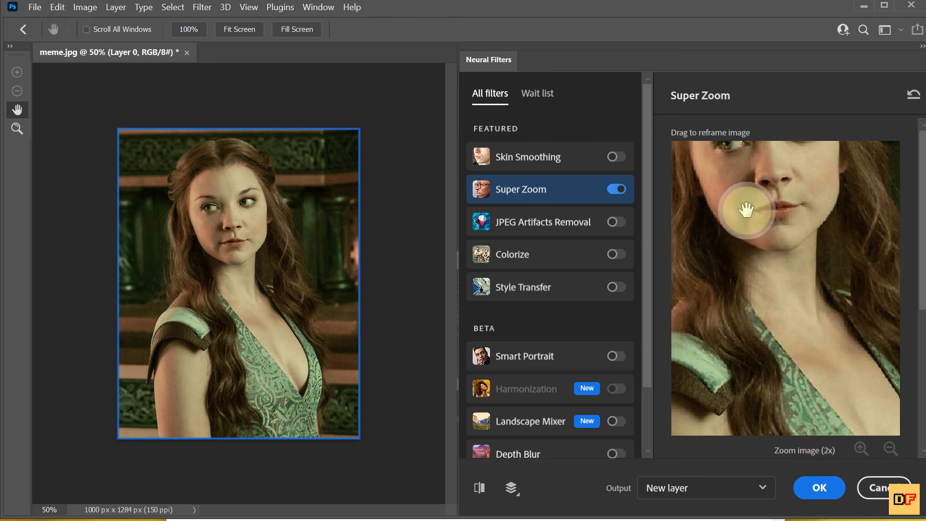
drag(740, 207, 785, 247)
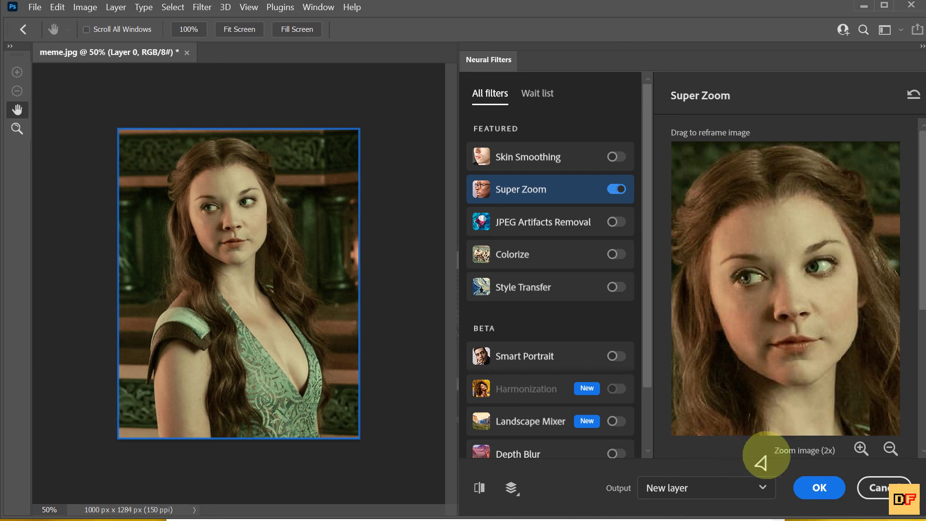
click(861, 450)
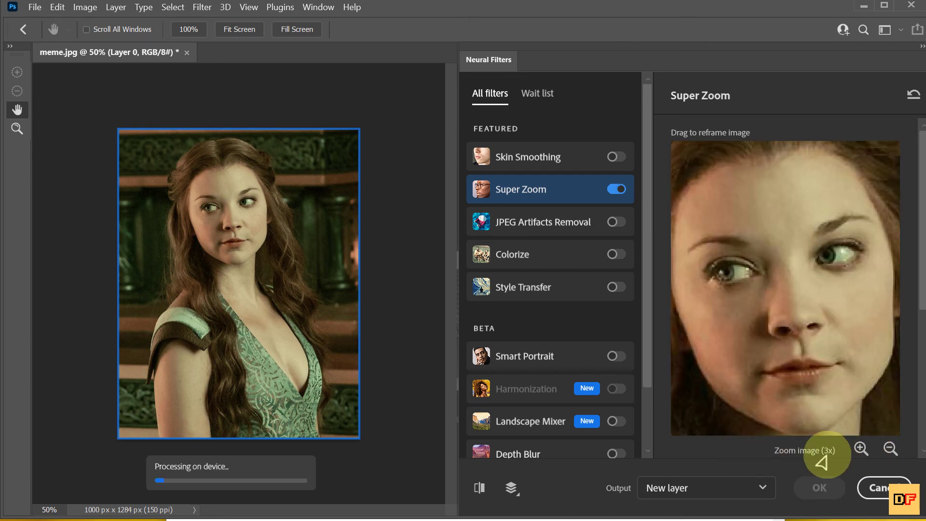
drag(775, 310, 714, 265)
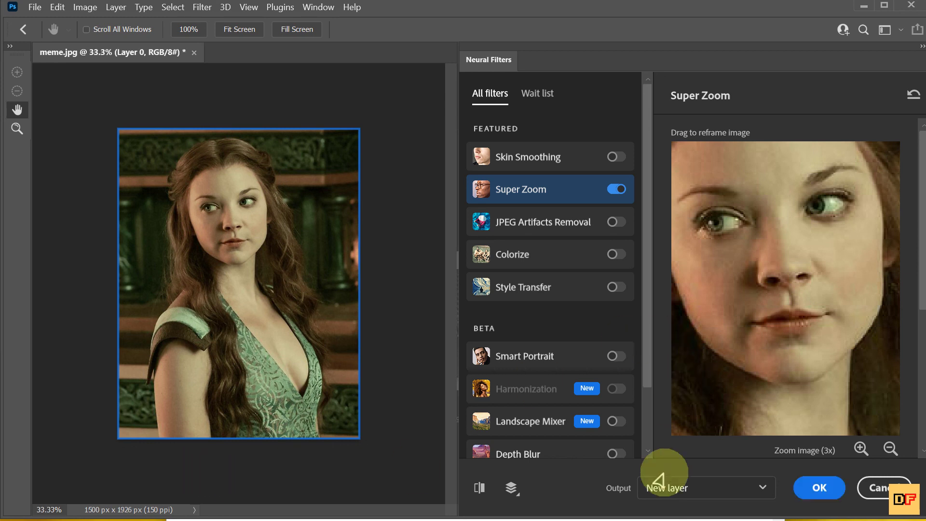
Keep Output set to New layer and apply Super Zoom.
click(698, 492)
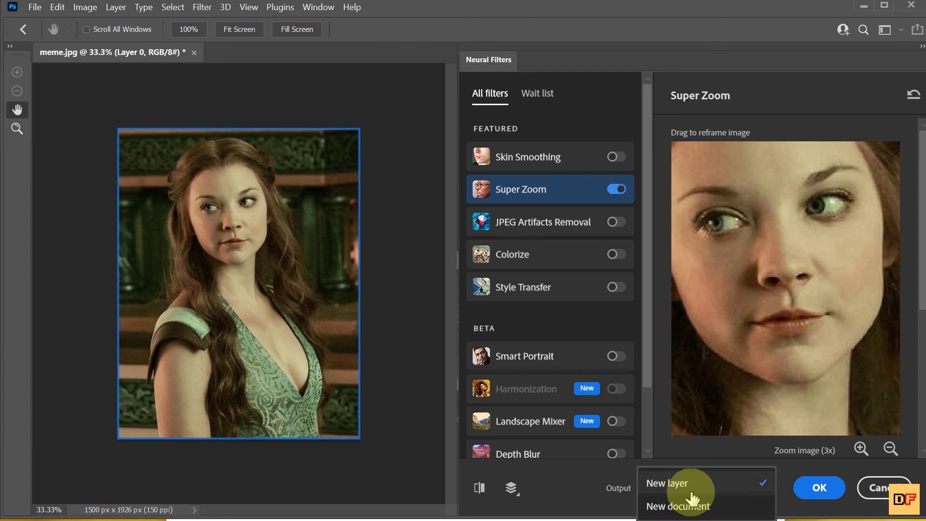
click(652, 485)
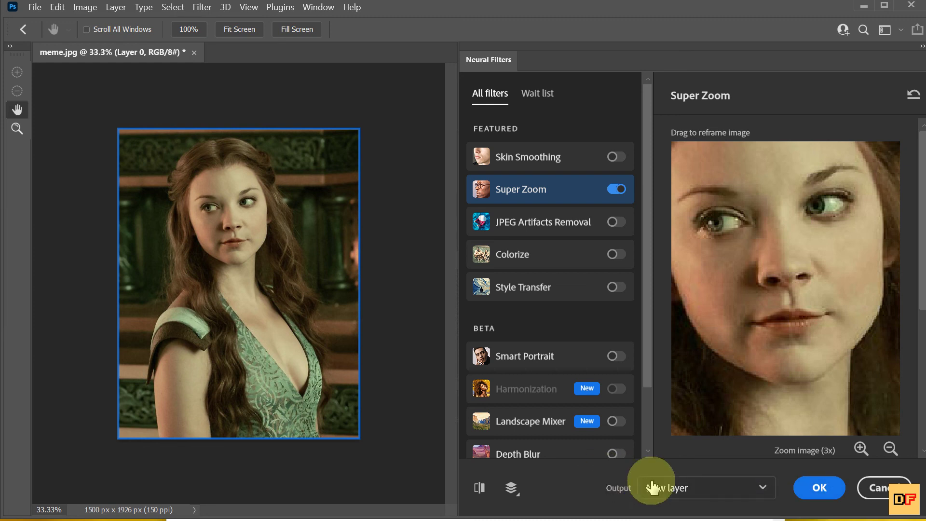
click(816, 490)
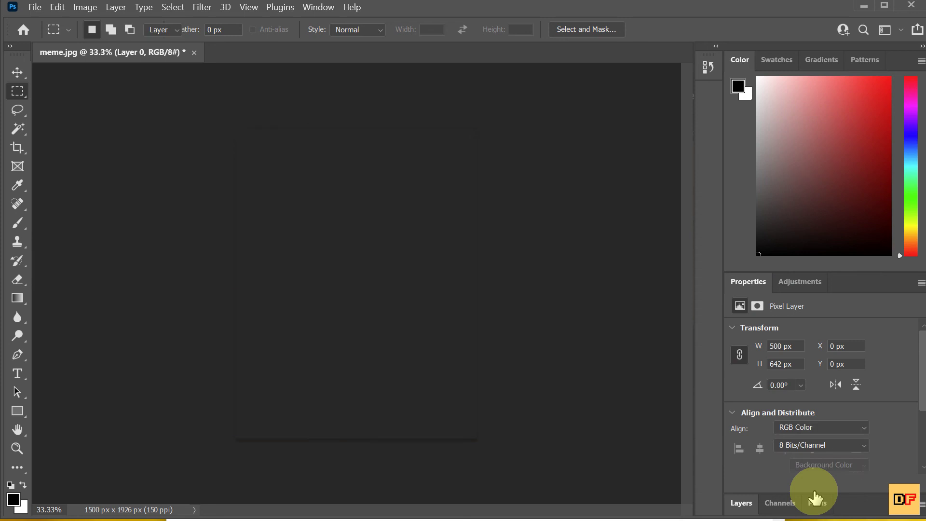
Move the enlarged Super Zoom layer to X -500 px, Y -242 px, centring the face.
key(v)
mouse_move(353, 218)
mouse_down()
mouse_move(398, 301)
mouse_move(385, 236)
mouse_move(315, 186)
mouse_move(390, 175)
mouse_move(371, 233)
mouse_move(370, 225)
mouse_up()
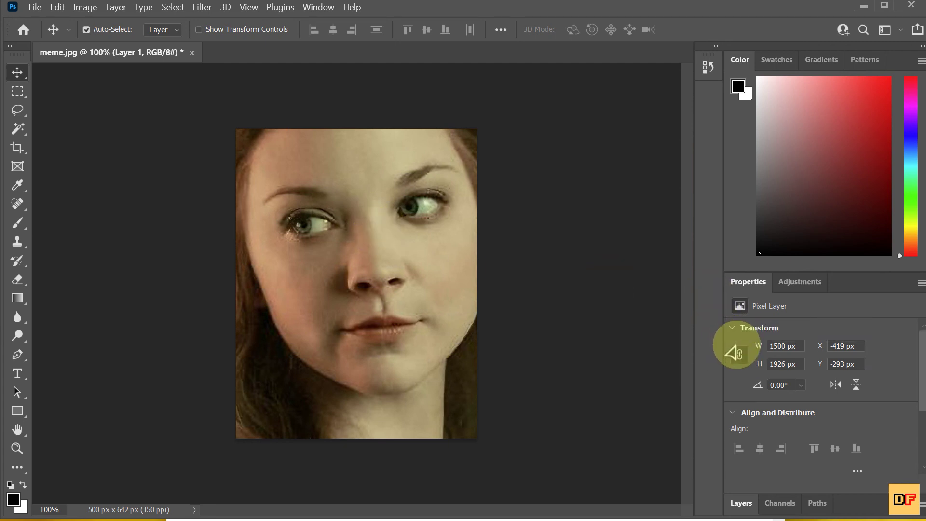
drag(341, 234, 313, 279)
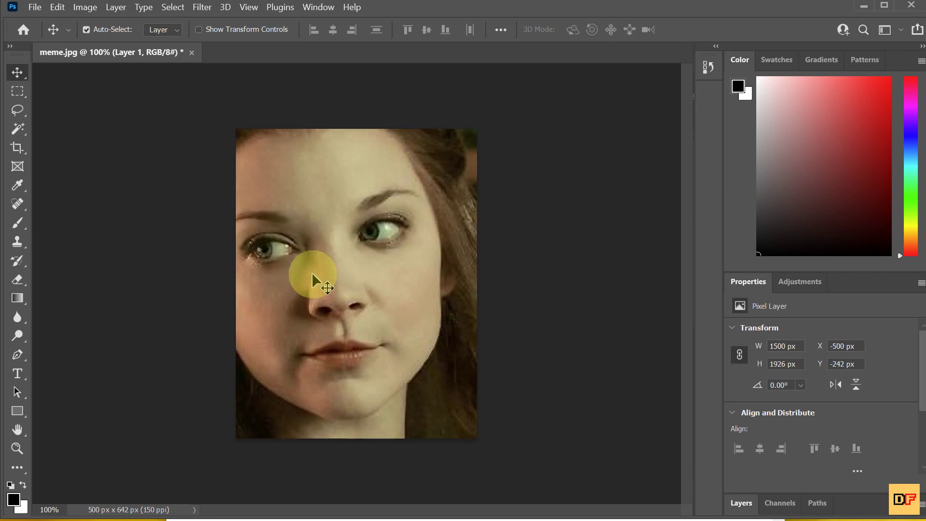